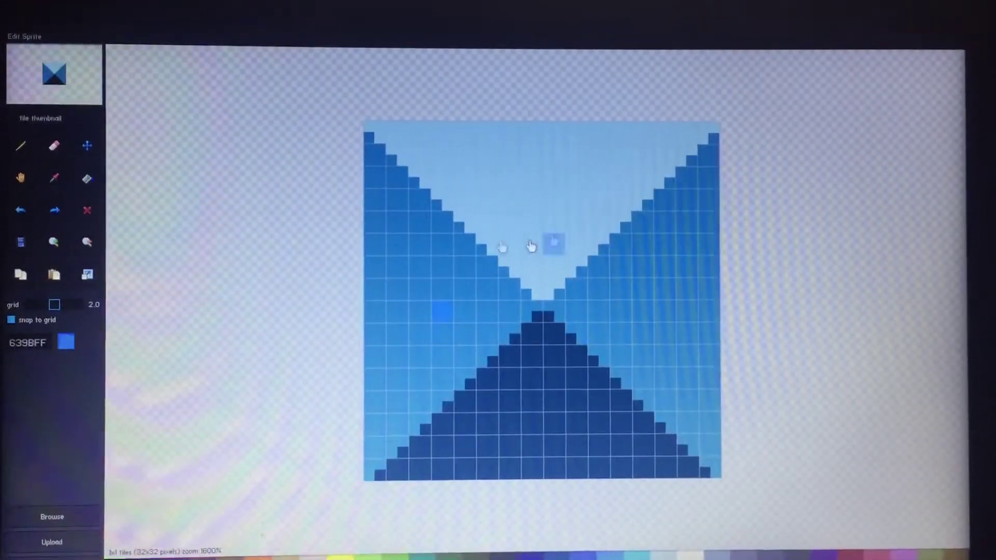
Step: Undo a stray pixel, then give the blue tile the tutorial set's grass-and-dirt block artwork
{"action": "left_click", "coordinate": [487, 264]}
{"action": "key", "text": "ctrl+z"}
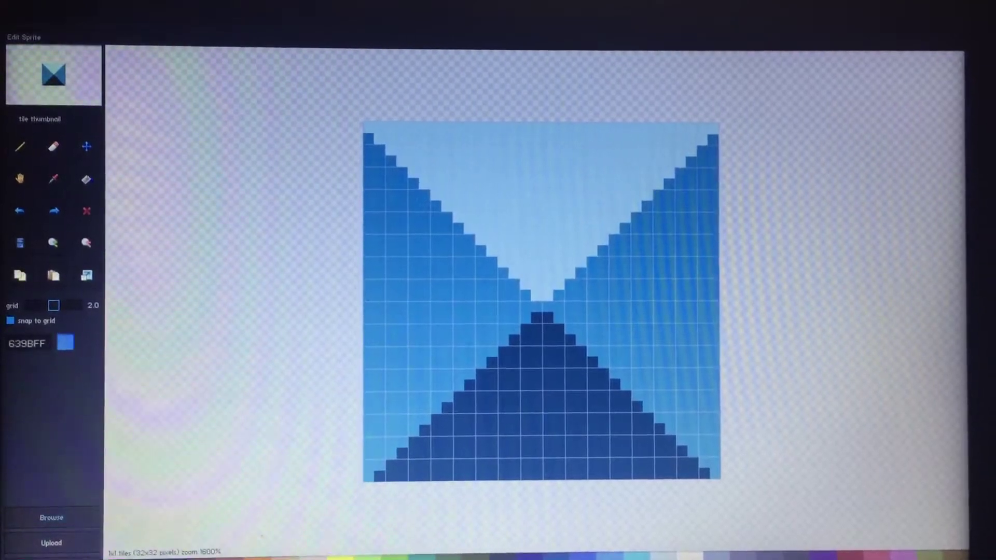
{"action": "left_click", "coordinate": [53, 518]}
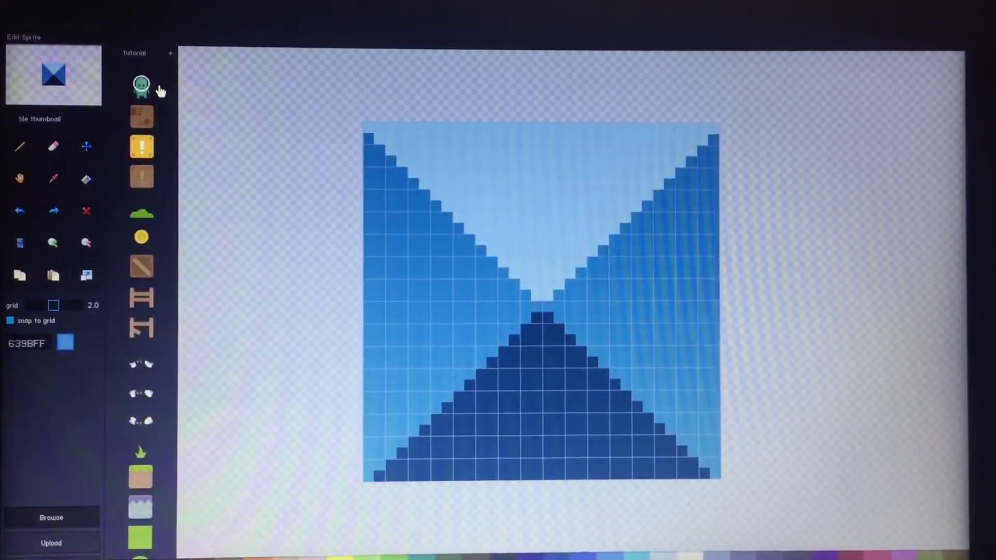
{"action": "left_click", "coordinate": [152, 59]}
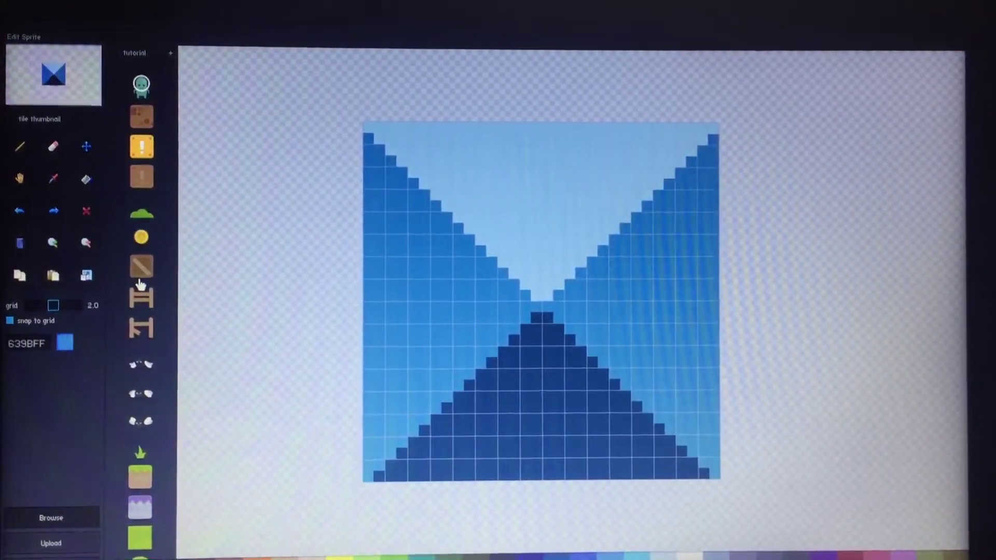
{"action": "scroll", "coordinate": [145, 312], "scroll_direction": "down", "scroll_amount": 3}
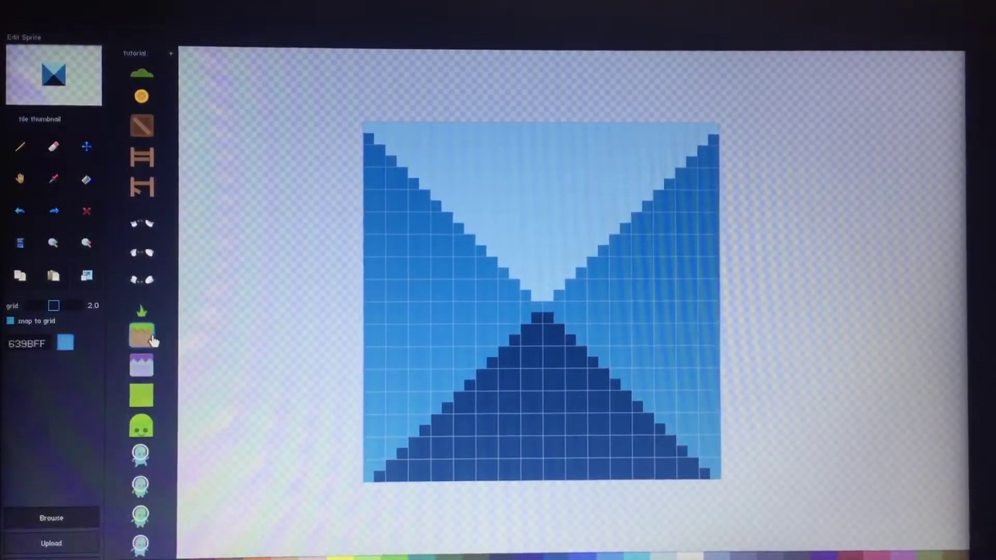
{"action": "scroll", "coordinate": [148, 342], "scroll_direction": "down", "scroll_amount": 2}
{"action": "scroll", "coordinate": [150, 349], "scroll_direction": "down", "scroll_amount": 3}
{"action": "scroll", "coordinate": [156, 420], "scroll_direction": "down", "scroll_amount": 2}
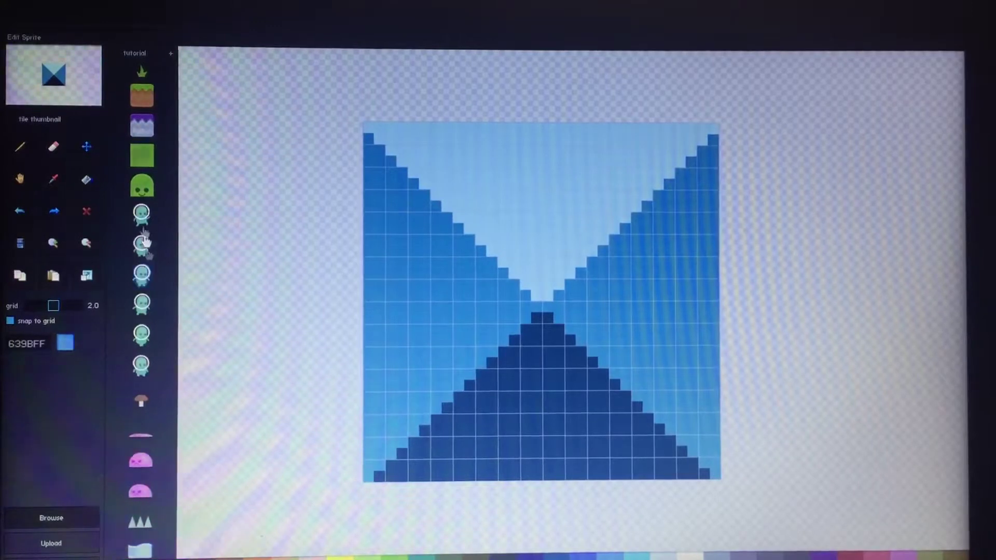
{"action": "scroll", "coordinate": [156, 159], "scroll_direction": "up", "scroll_amount": 5}
{"action": "left_click", "coordinate": [142, 276]}
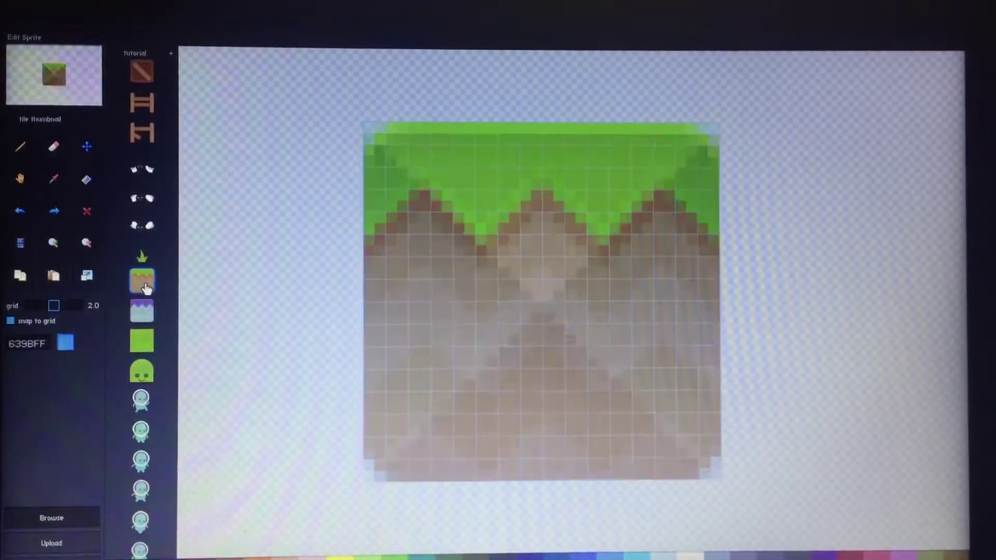
{"action": "scroll", "coordinate": [143, 311], "scroll_direction": "down", "scroll_amount": 3}
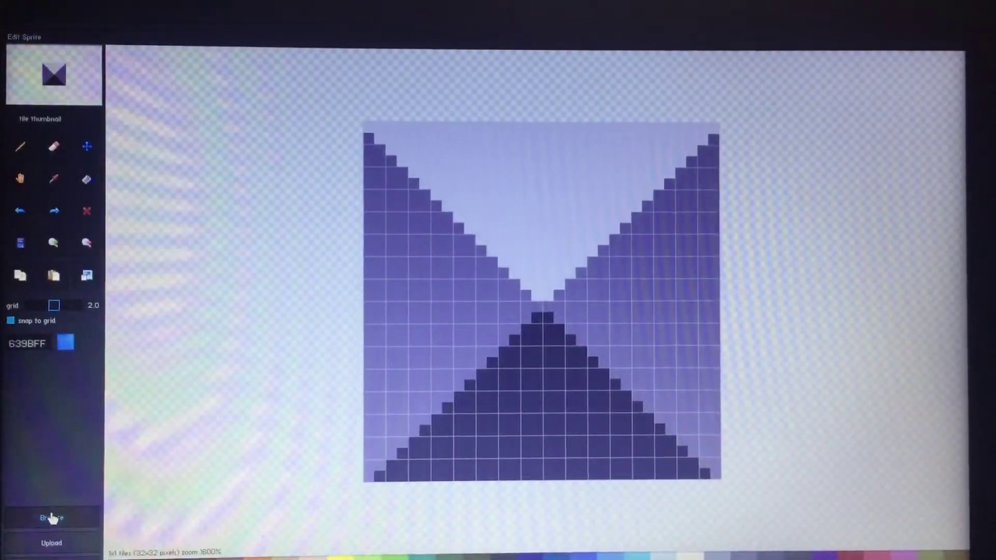
Step: Load the green smiling hill sprite from the tutorial collection onto the purple placeholder
{"action": "left_click", "coordinate": [50, 518]}
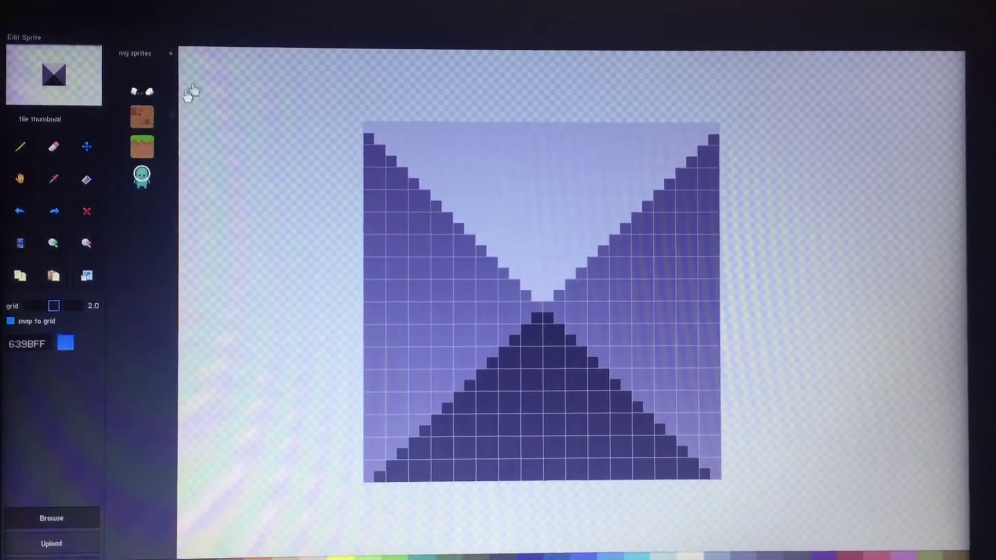
{"action": "left_click", "coordinate": [169, 54]}
{"action": "left_click", "coordinate": [148, 83]}
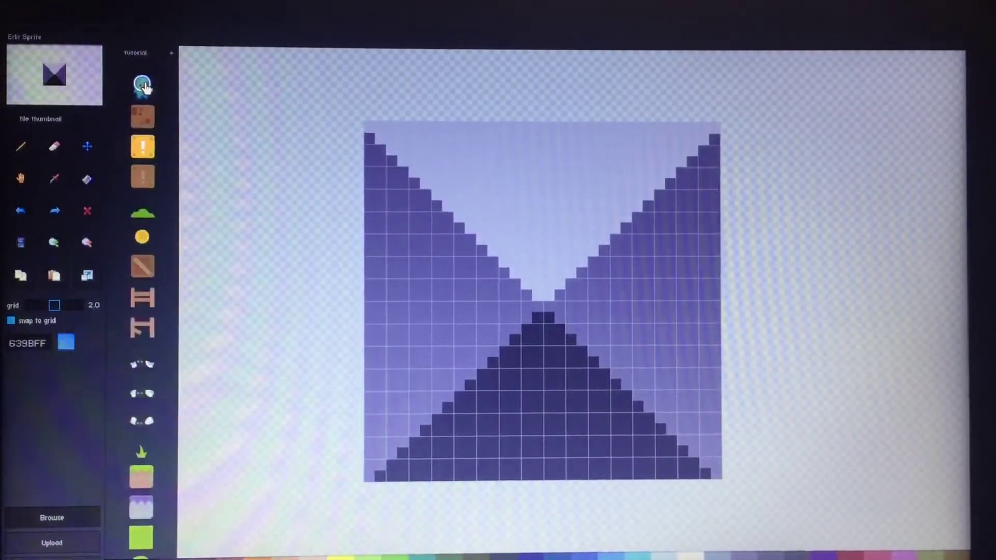
{"action": "scroll", "coordinate": [142, 351], "scroll_direction": "down", "scroll_amount": 3}
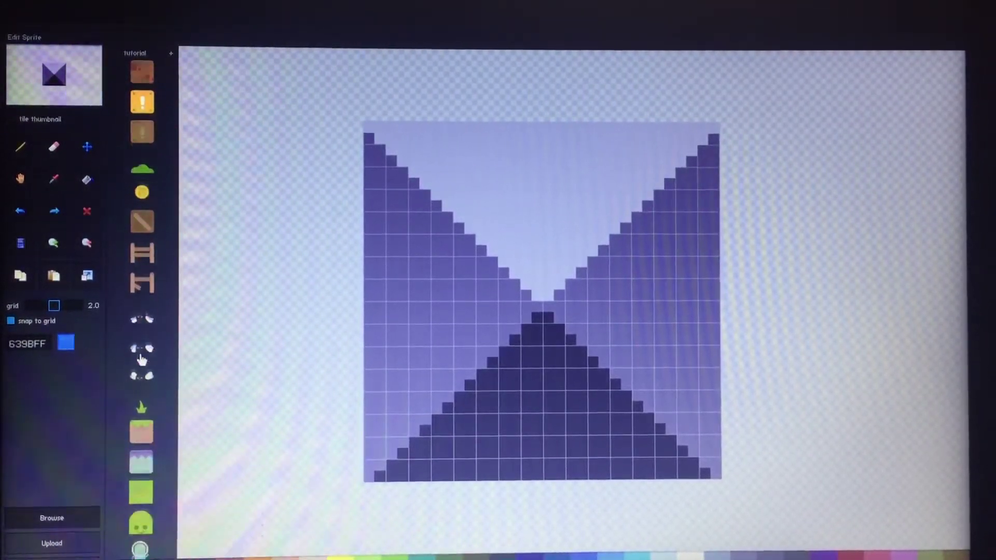
{"action": "scroll", "coordinate": [142, 354], "scroll_direction": "down", "scroll_amount": 3}
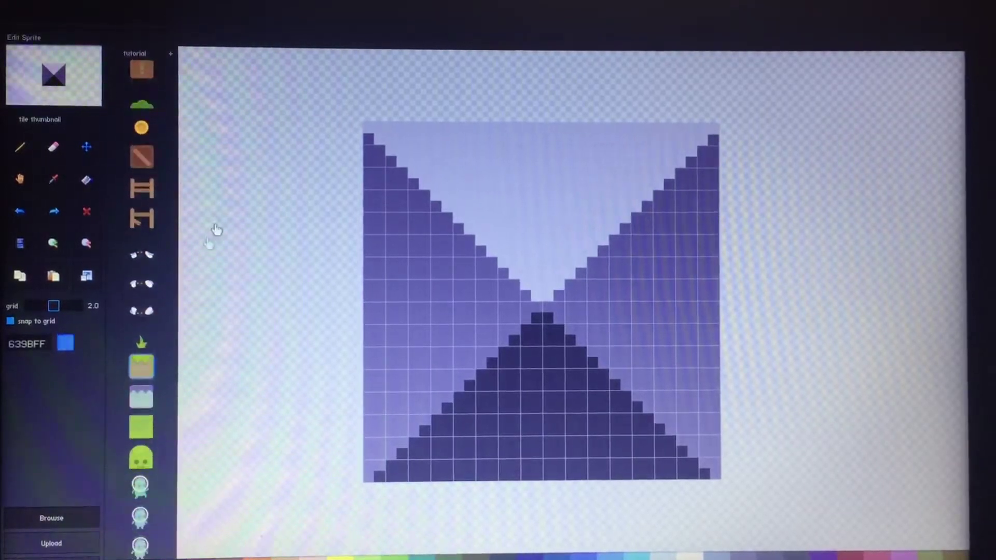
{"action": "scroll", "coordinate": [169, 388], "scroll_direction": "down", "scroll_amount": 1}
{"action": "scroll", "coordinate": [146, 354], "scroll_direction": "down", "scroll_amount": 2}
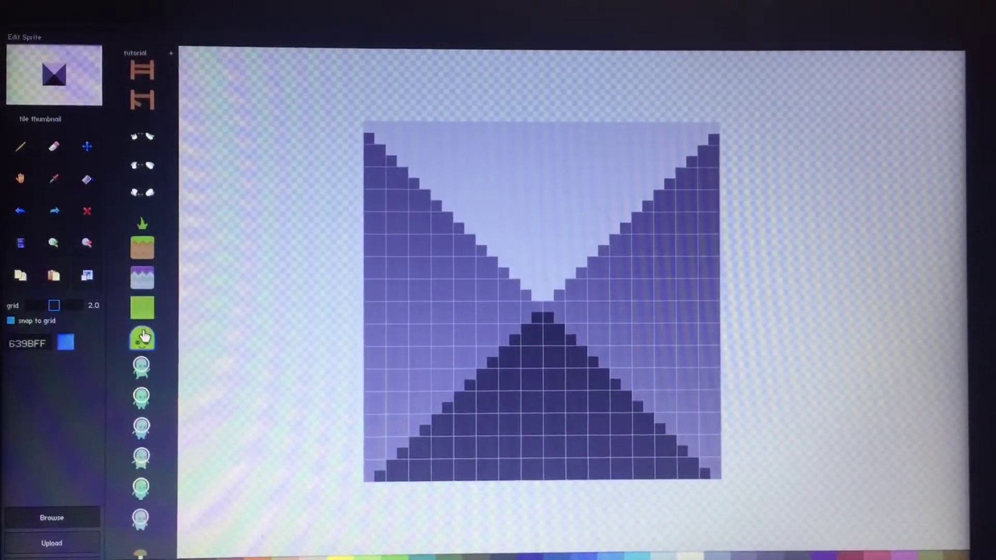
{"action": "scroll", "coordinate": [143, 337], "scroll_direction": "down", "scroll_amount": 1}
{"action": "left_click", "coordinate": [143, 330]}
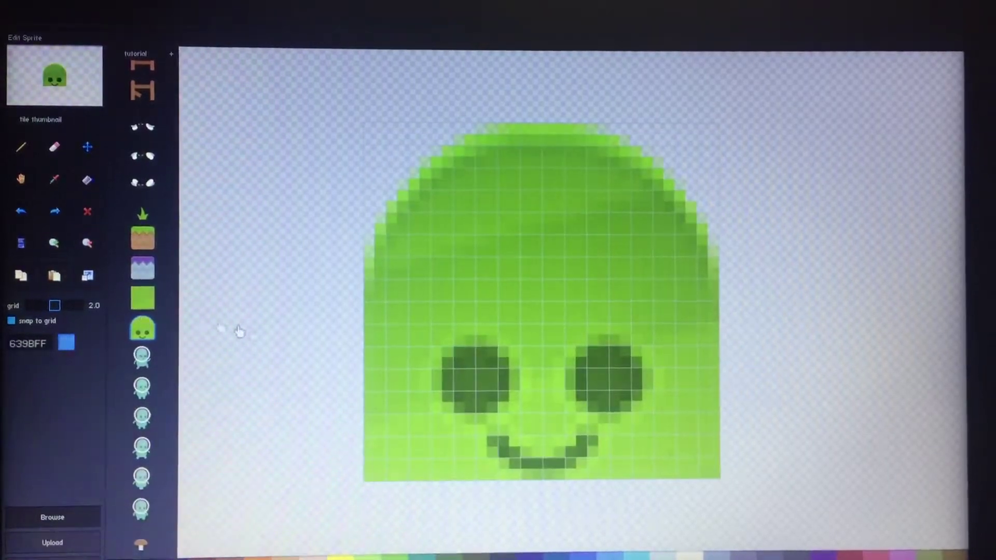
{"action": "scroll", "coordinate": [148, 159], "scroll_direction": "down", "scroll_amount": 1}
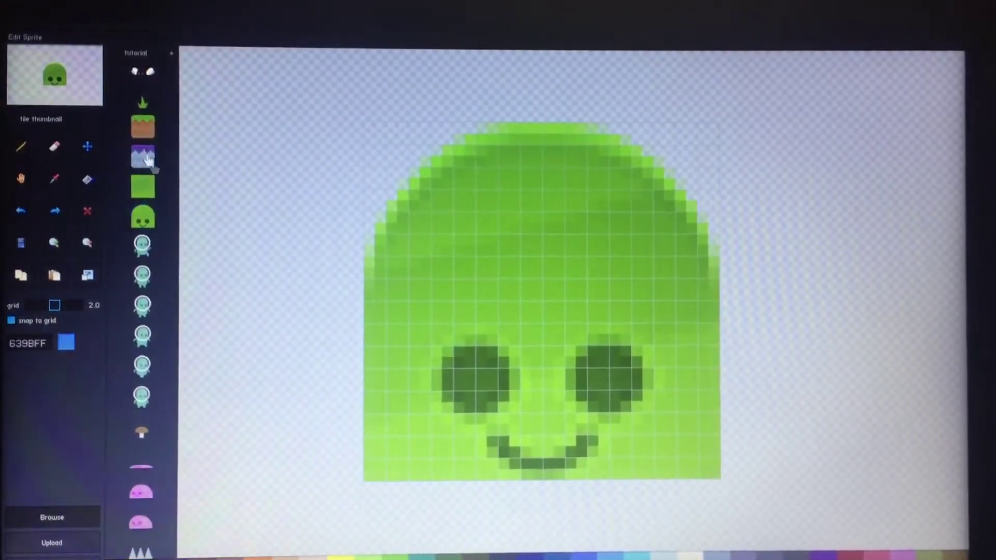
{"action": "scroll", "coordinate": [141, 141], "scroll_direction": "up", "scroll_amount": 5}
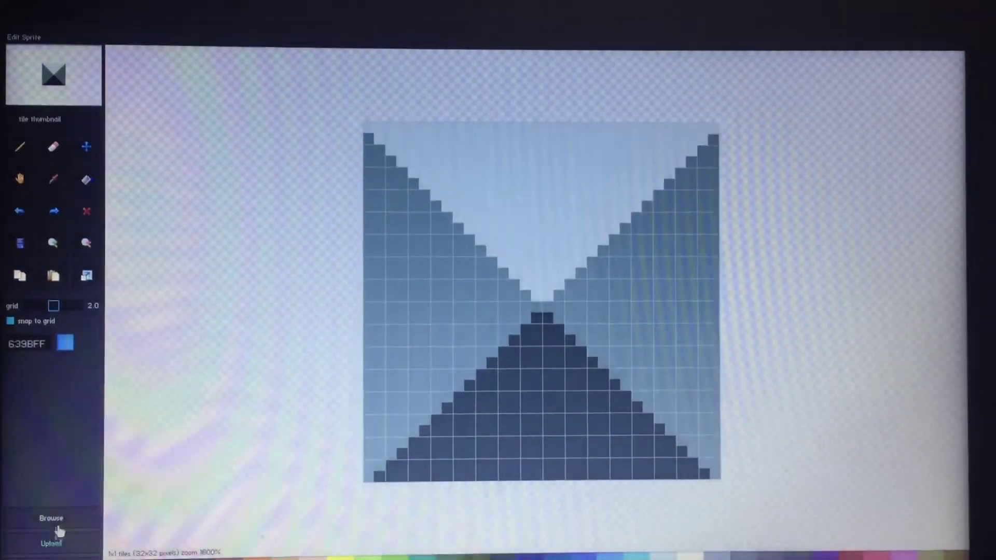
Step: Give the grey placeholder the plain green grass block sprite from the tutorial collection
{"action": "left_click", "coordinate": [41, 515]}
{"action": "left_click", "coordinate": [144, 53]}
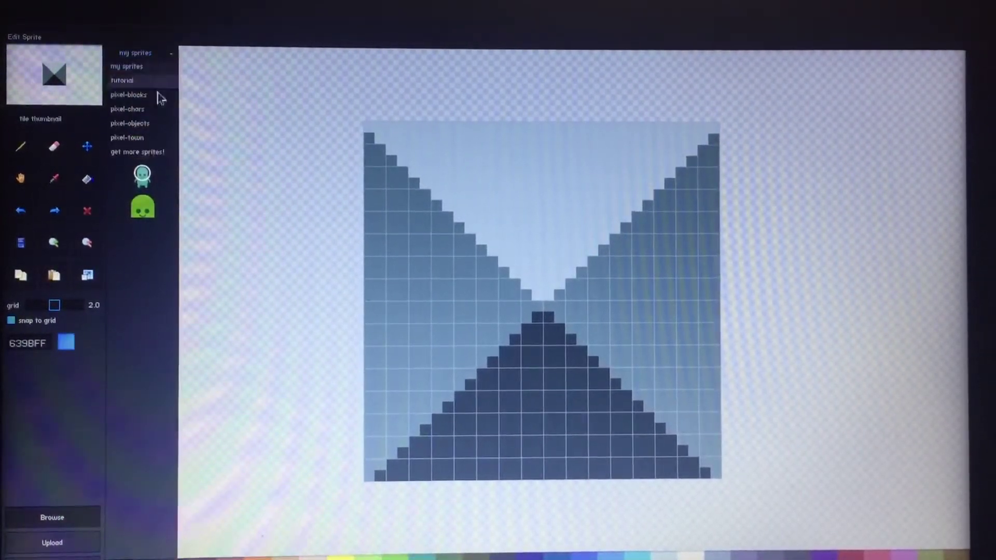
{"action": "left_click", "coordinate": [125, 80]}
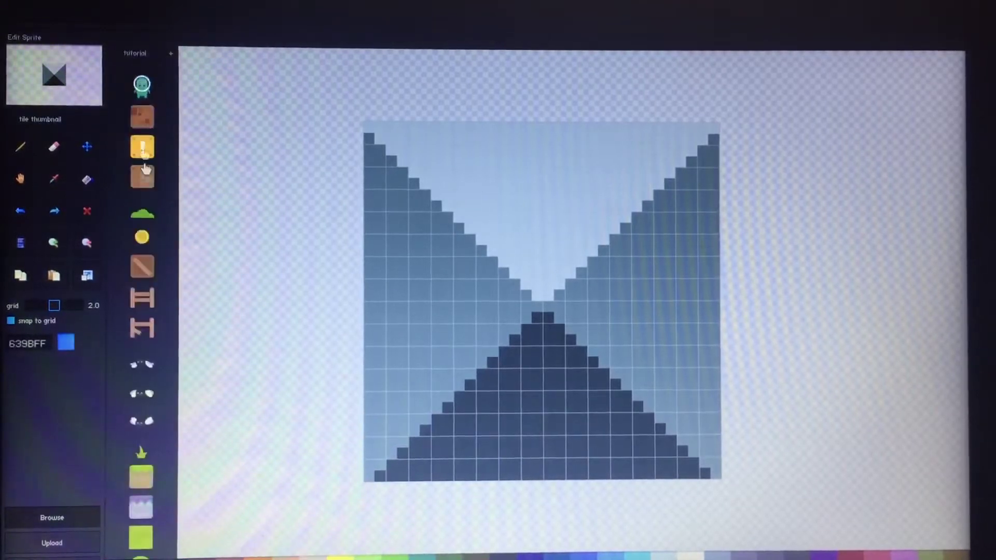
{"action": "scroll", "coordinate": [148, 295], "scroll_direction": "down", "scroll_amount": 5}
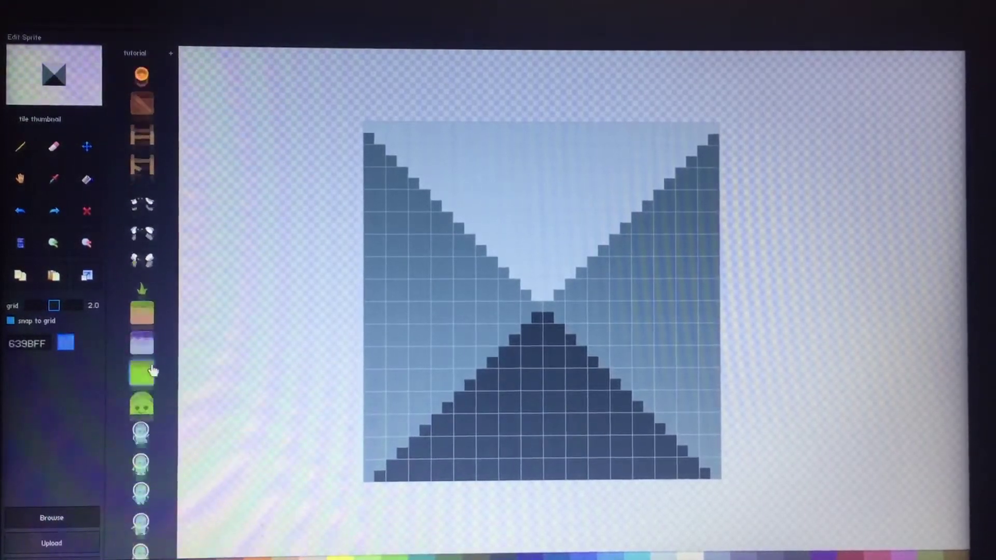
{"action": "left_click", "coordinate": [142, 345]}
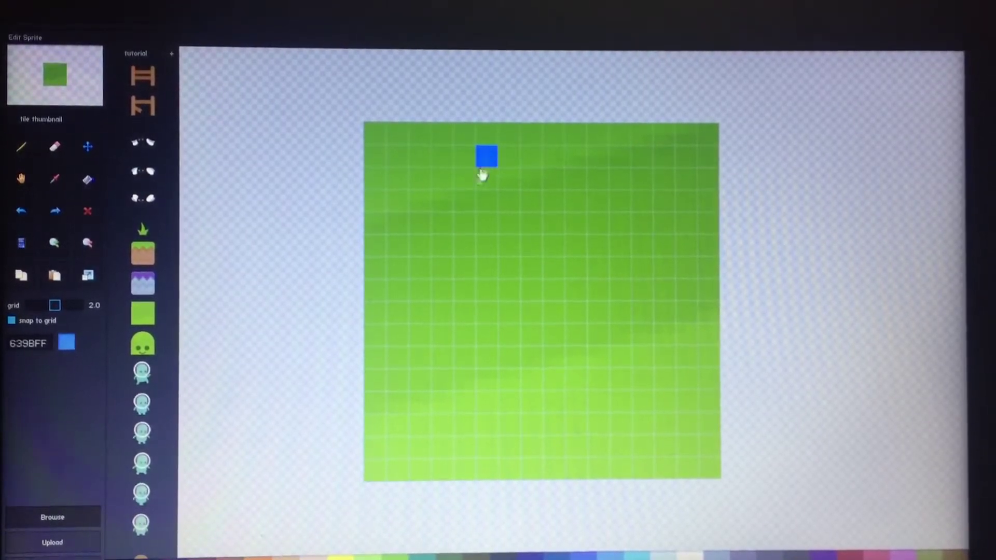
{"action": "scroll", "coordinate": [119, 368], "scroll_direction": "down", "scroll_amount": 5}
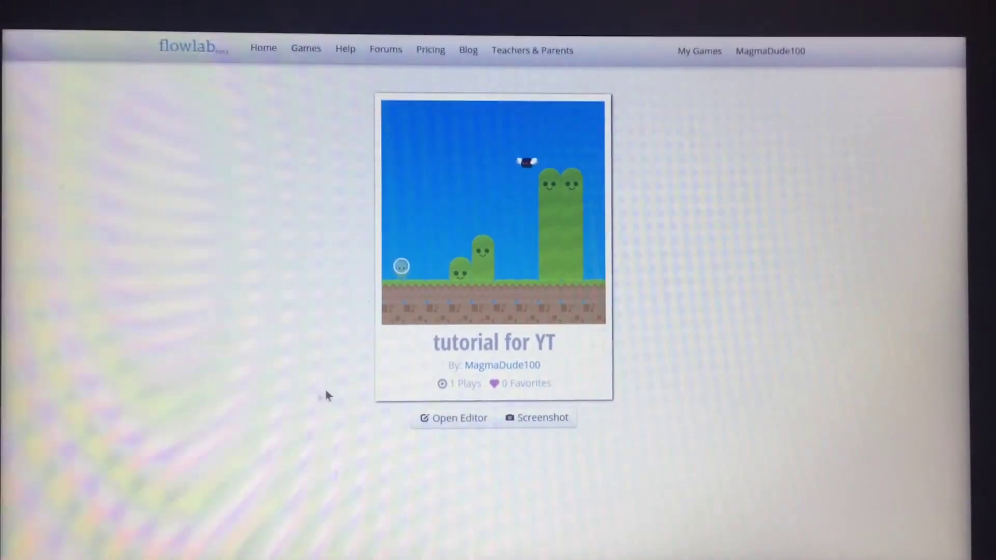
Step: Reopen 'tutorial for YT' in the level editor from its game page
{"action": "left_click", "coordinate": [433, 419]}
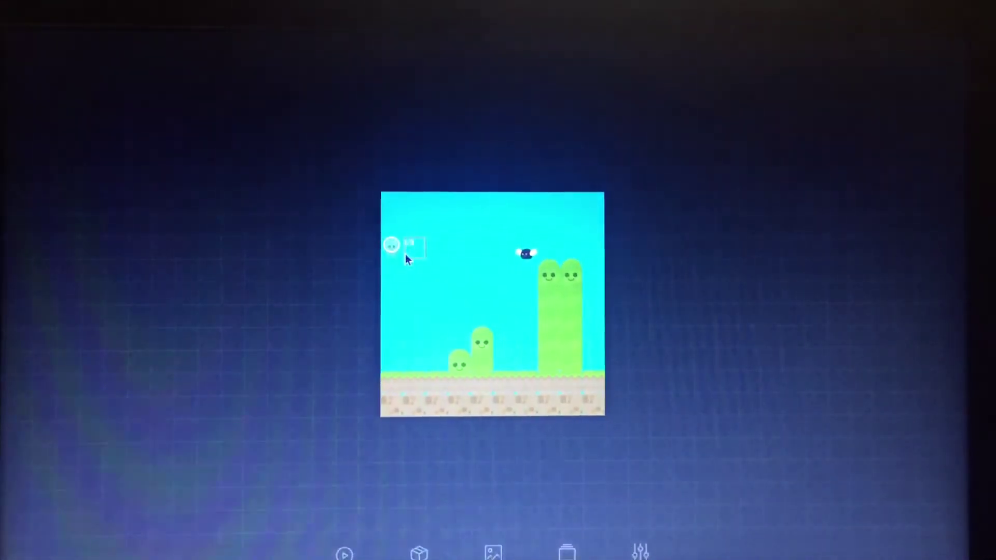